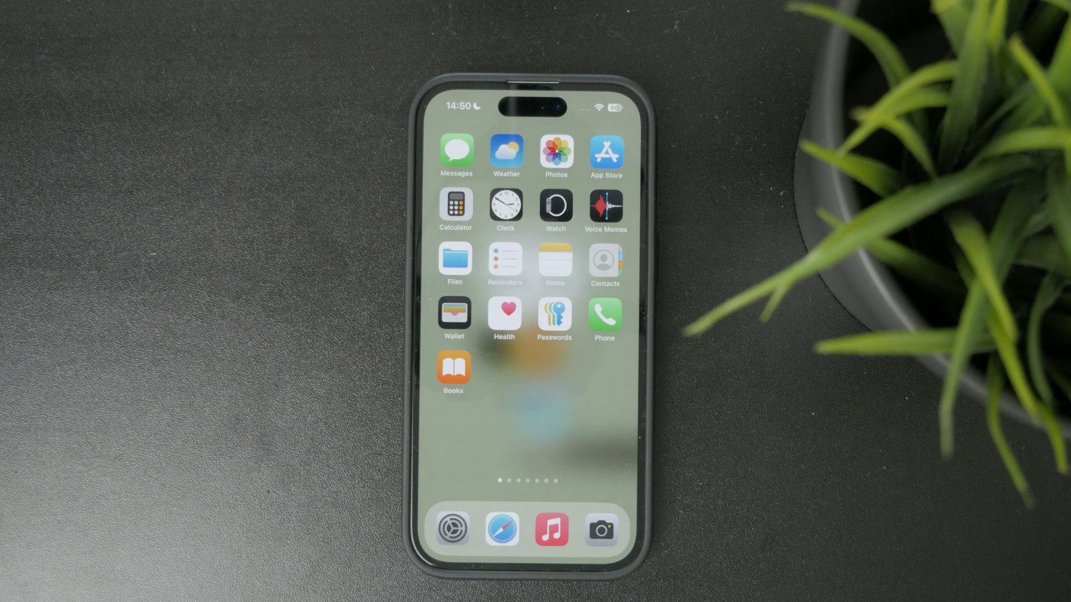
Swipe to the second Home Screen page, which holds the Mail and Gmail apps.
drag(602, 403, 468, 402)
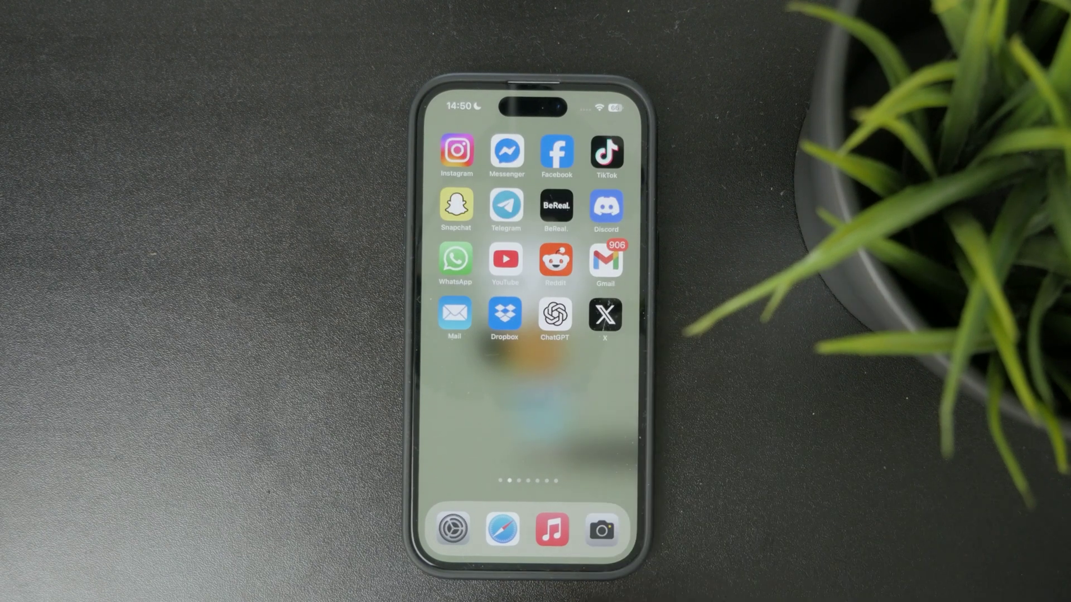